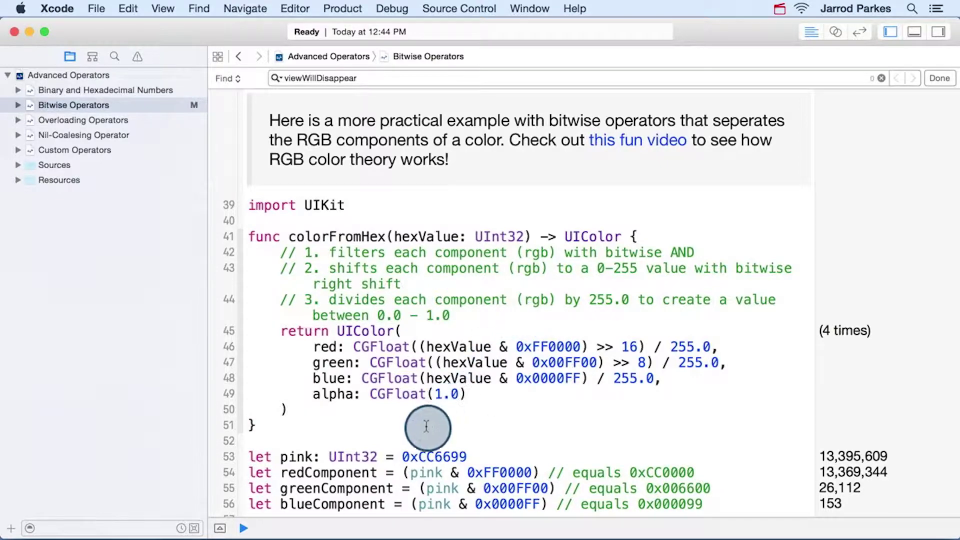
double_click(432, 457)
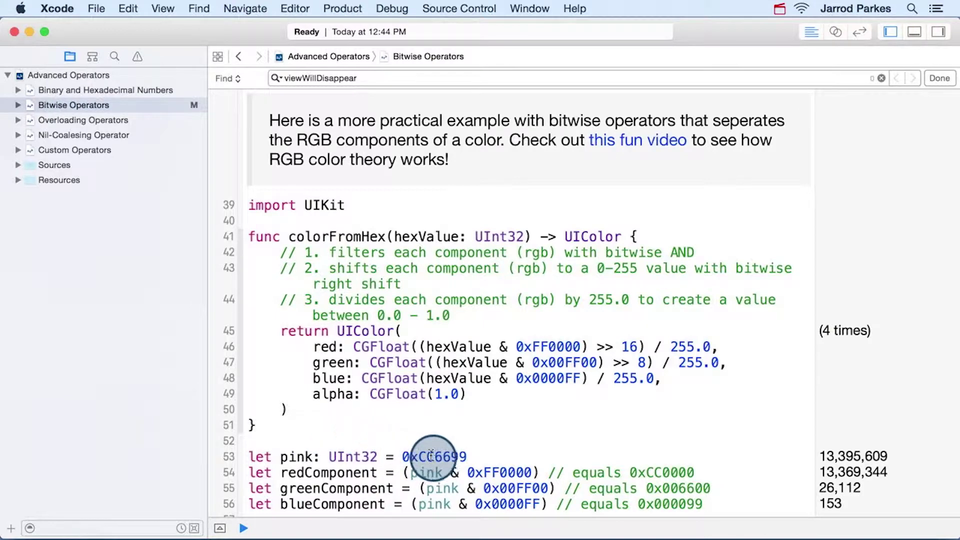
click(415, 451)
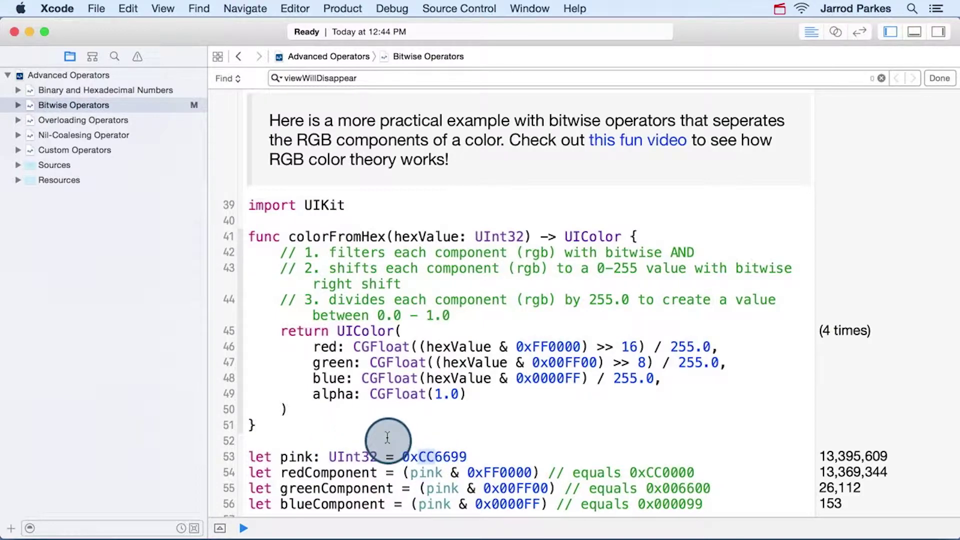
drag(438, 434, 455, 433)
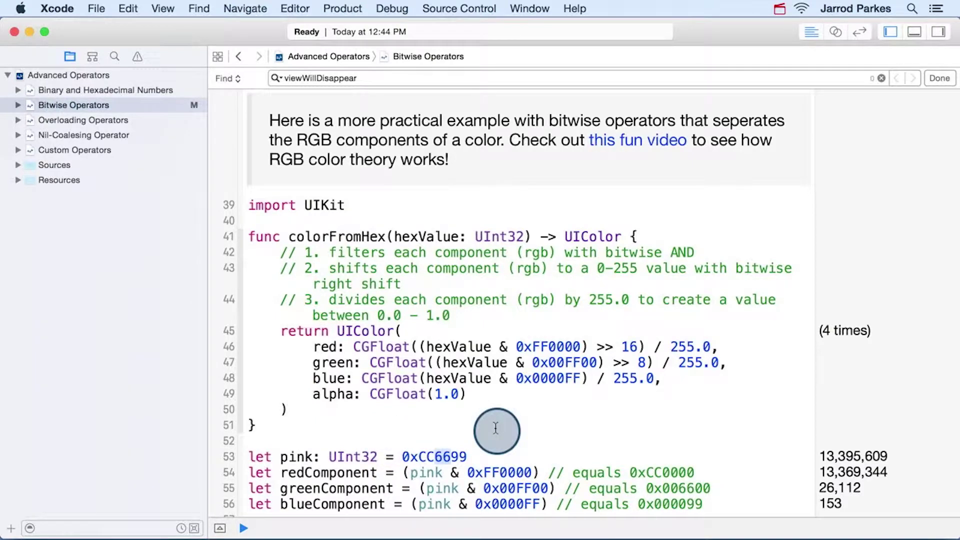
key(Right)
key(shift+Right)
key(shift+Right)
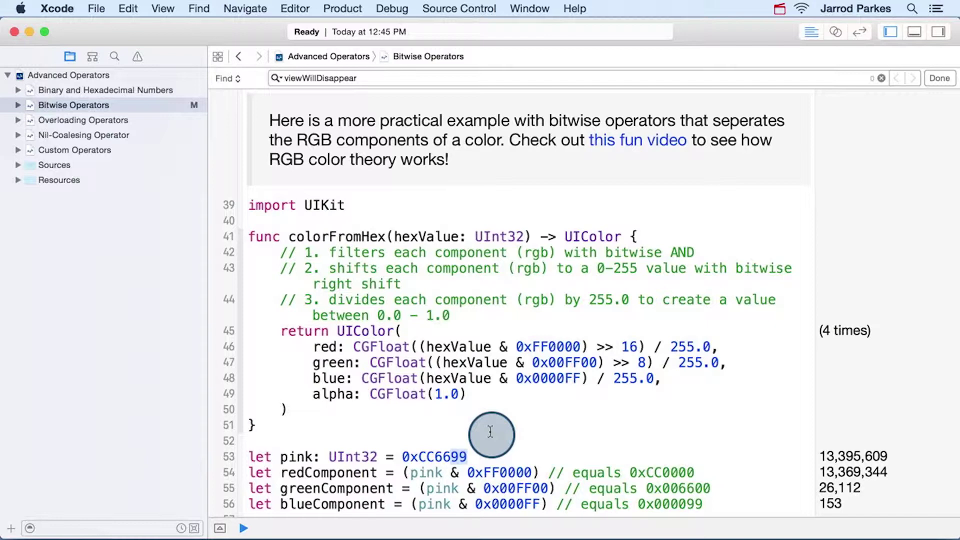
drag(426, 347, 582, 346)
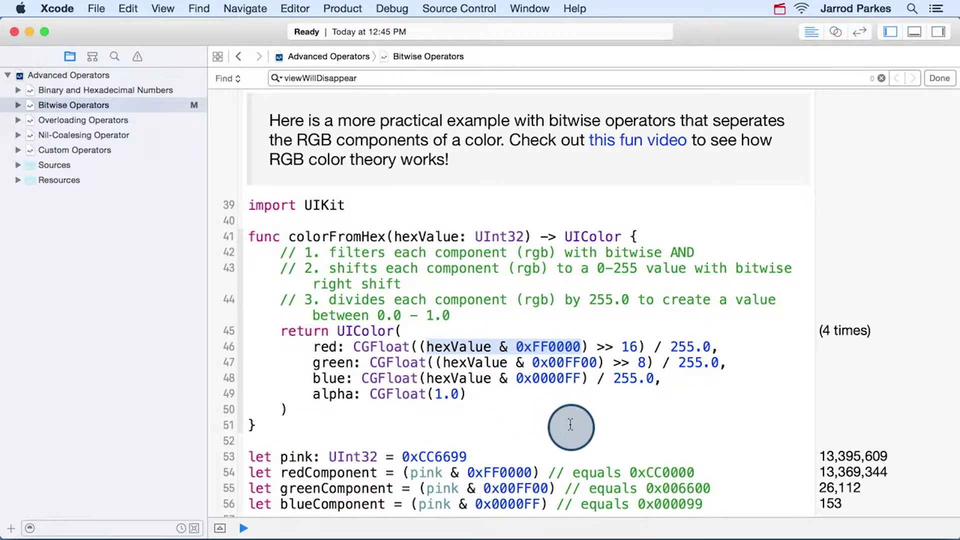
double_click(605, 346)
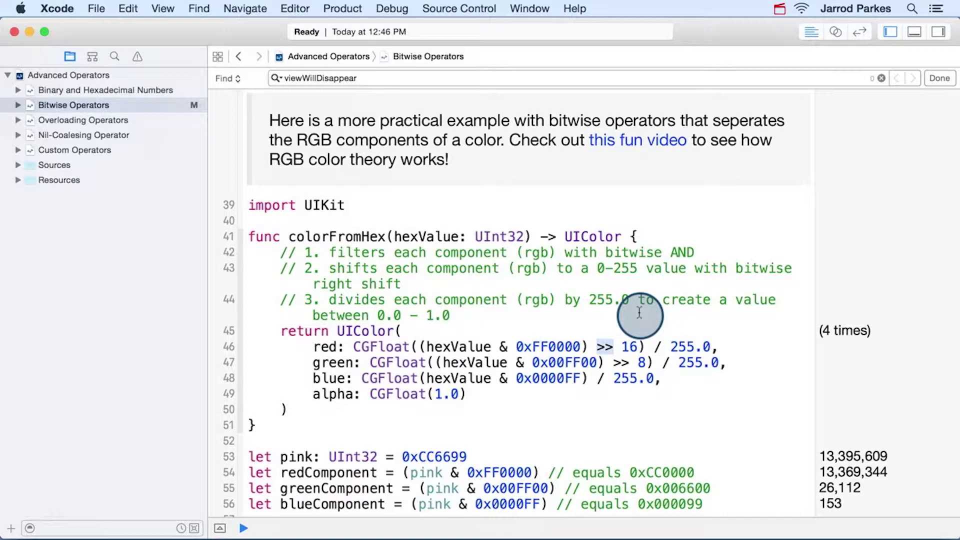
drag(653, 346, 718, 346)
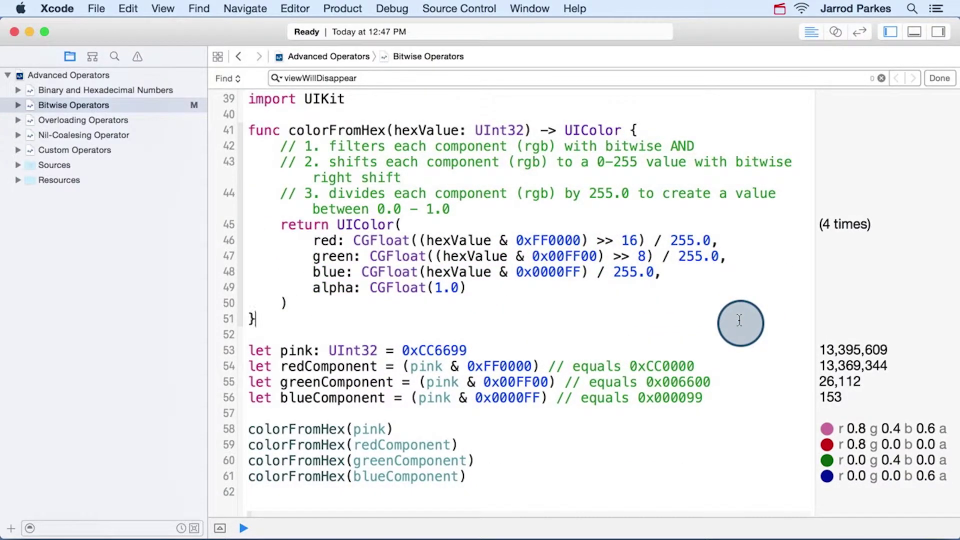
scroll(739, 320, up, 3)
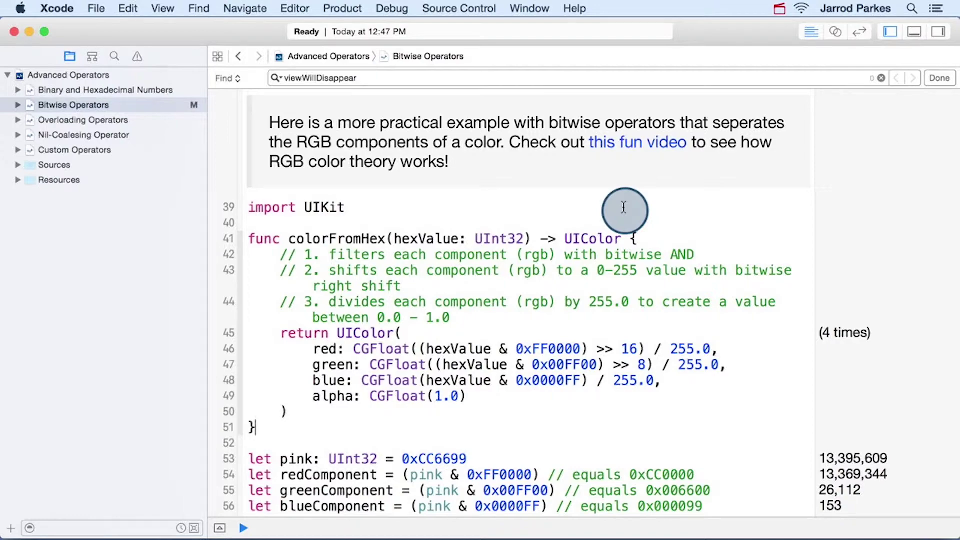
scroll(465, 399, down, 5)
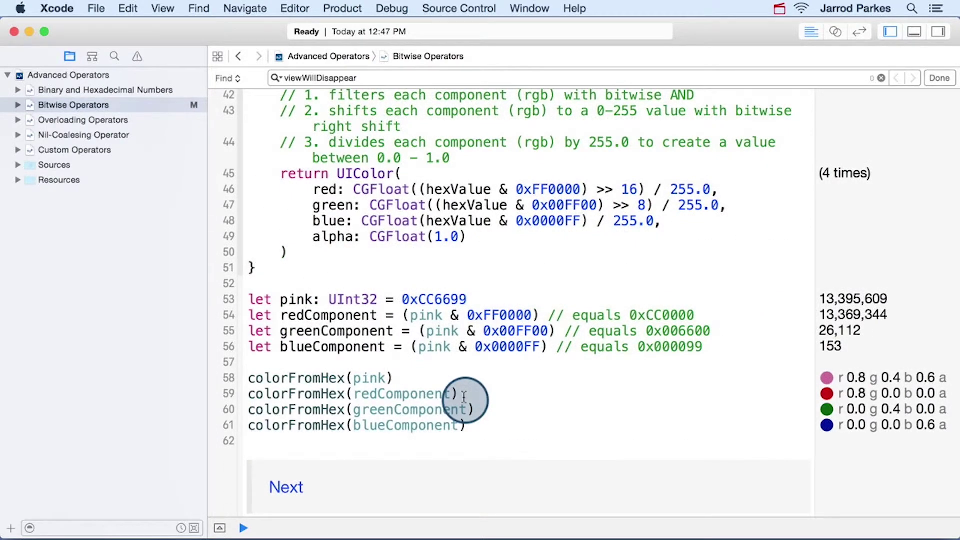